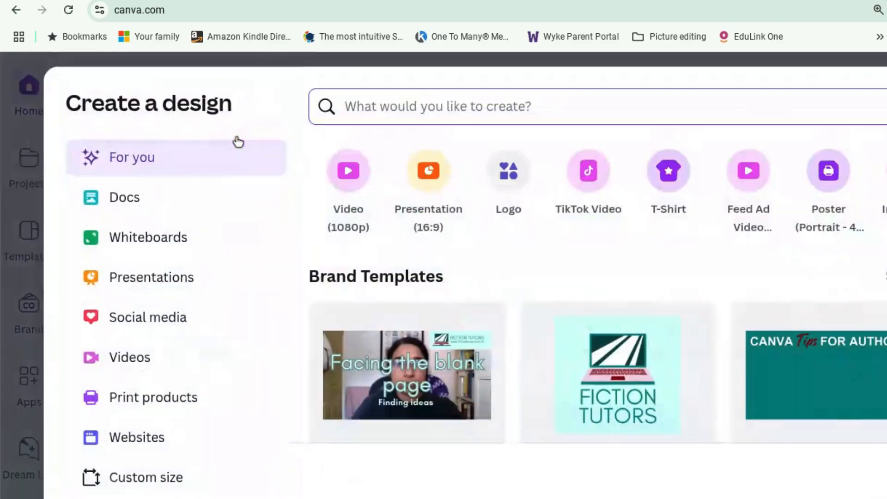
Create a TikTok Video design and search its templates for "valentine's day gift"
{"action": "left_click", "coordinate": [589, 172]}
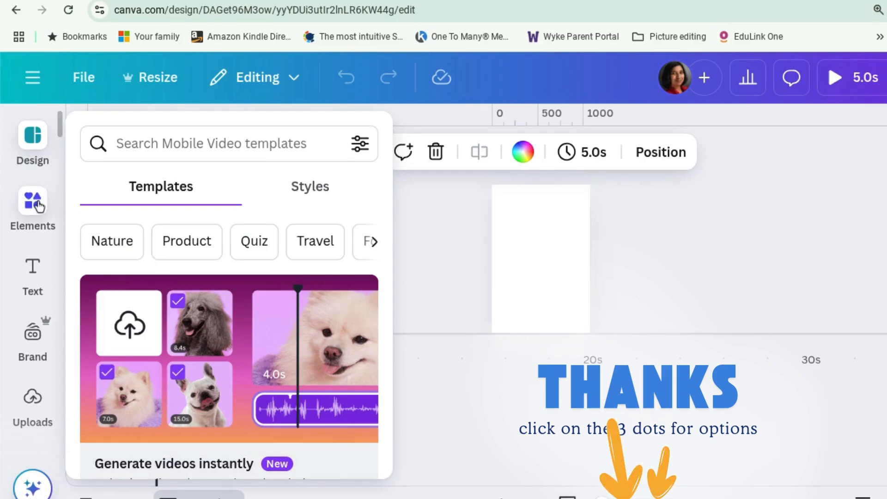
{"action": "left_click", "coordinate": [215, 145]}
{"action": "left_click", "coordinate": [207, 226]}
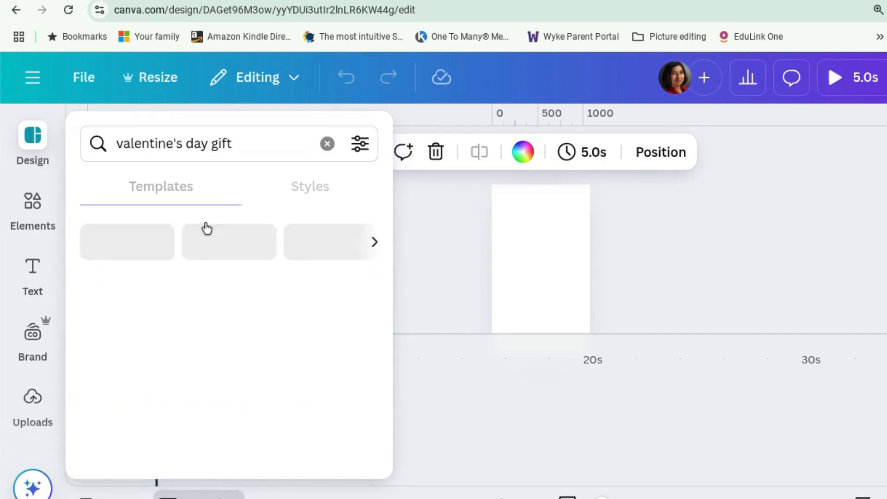
{"action": "scroll", "coordinate": [288, 270], "scroll_direction": "down", "scroll_amount": 5}
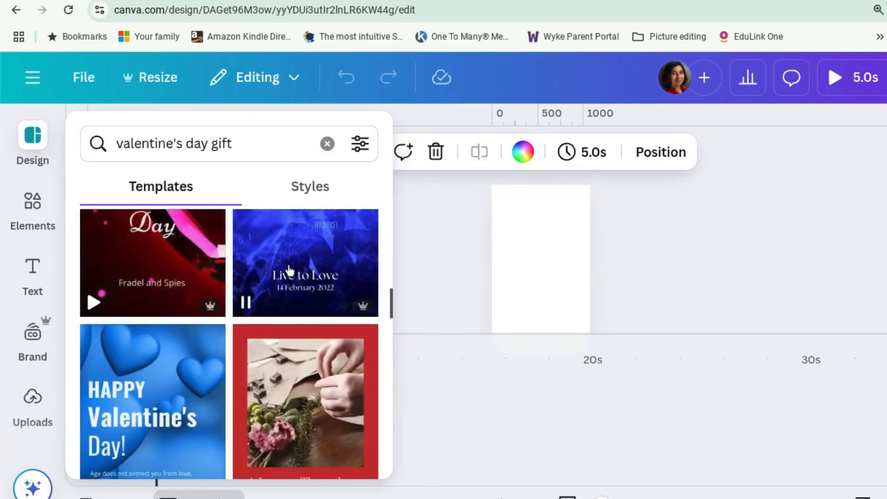
{"action": "scroll", "coordinate": [290, 271], "scroll_direction": "down", "scroll_amount": 10}
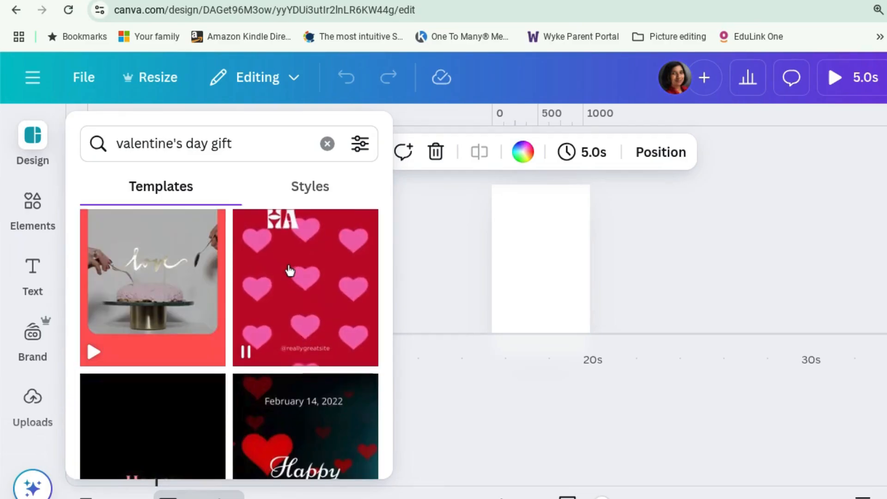
{"action": "scroll", "coordinate": [290, 270], "scroll_direction": "down", "scroll_amount": 10}
Open the template filter options and review the colour and language filters
{"action": "left_click", "coordinate": [360, 143]}
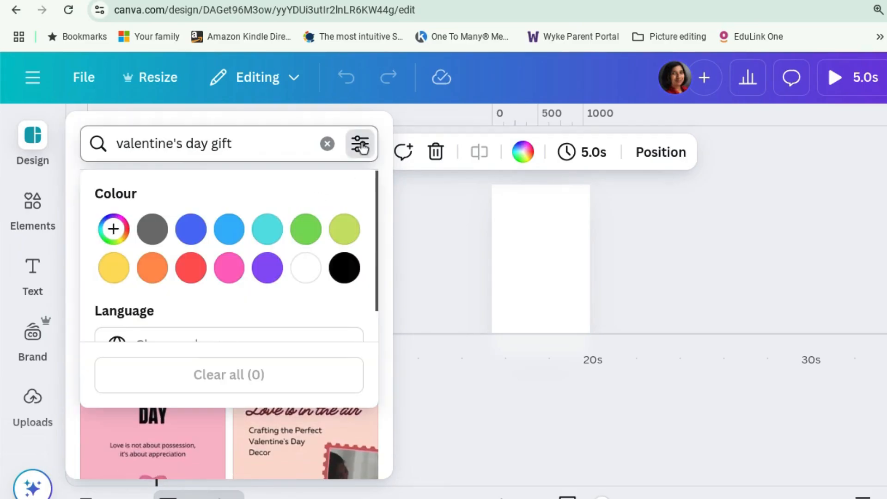
{"action": "scroll", "coordinate": [294, 291], "scroll_direction": "down", "scroll_amount": 1}
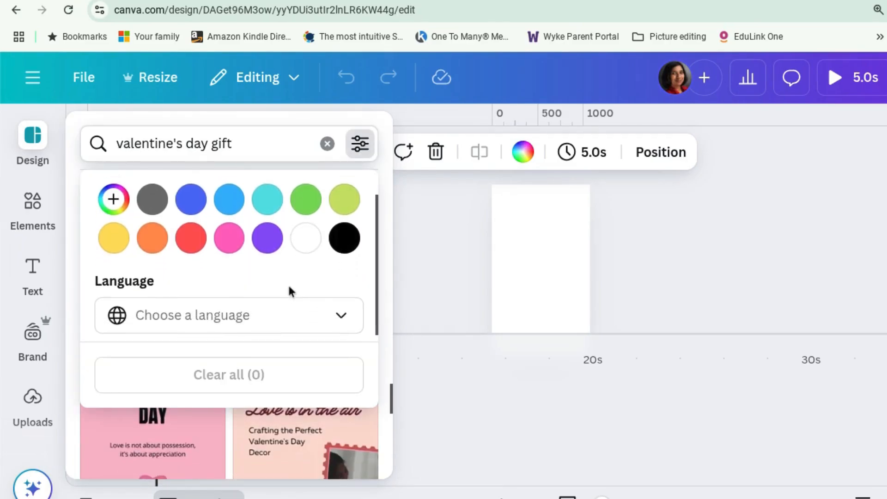
{"action": "scroll", "coordinate": [287, 283], "scroll_direction": "up", "scroll_amount": 1}
{"action": "scroll", "coordinate": [323, 246], "scroll_direction": "down", "scroll_amount": 1}
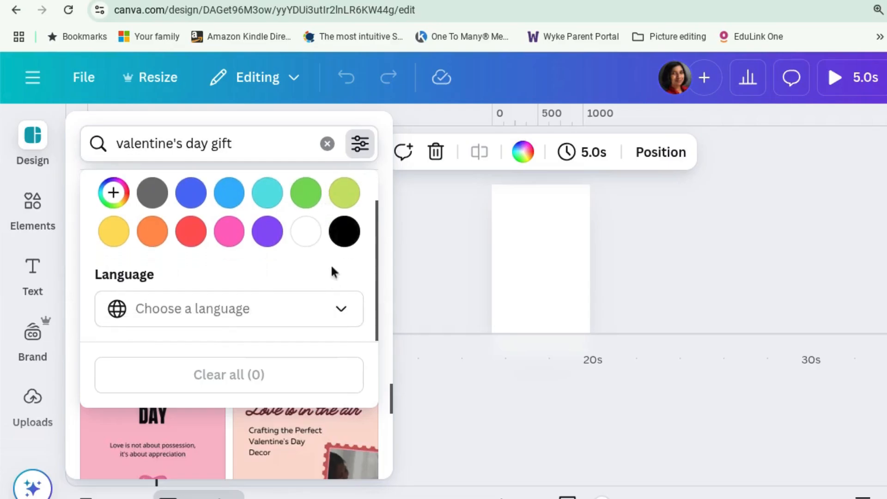
{"action": "left_click", "coordinate": [360, 144]}
Apply the Red and White Cute Valentine's Day Mobile Video template with the XOXO hearts
{"action": "scroll", "coordinate": [297, 362], "scroll_direction": "down", "scroll_amount": 5}
{"action": "scroll", "coordinate": [297, 362], "scroll_direction": "down", "scroll_amount": 2}
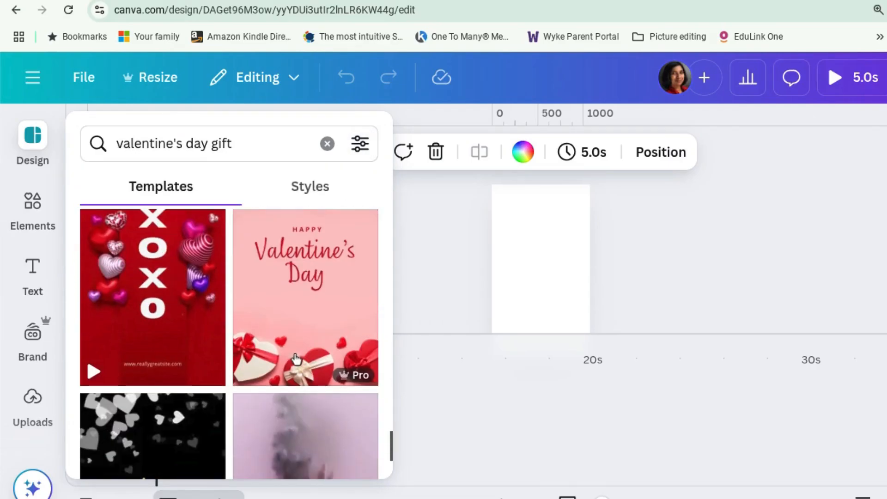
{"action": "scroll", "coordinate": [243, 360], "scroll_direction": "up", "scroll_amount": 1}
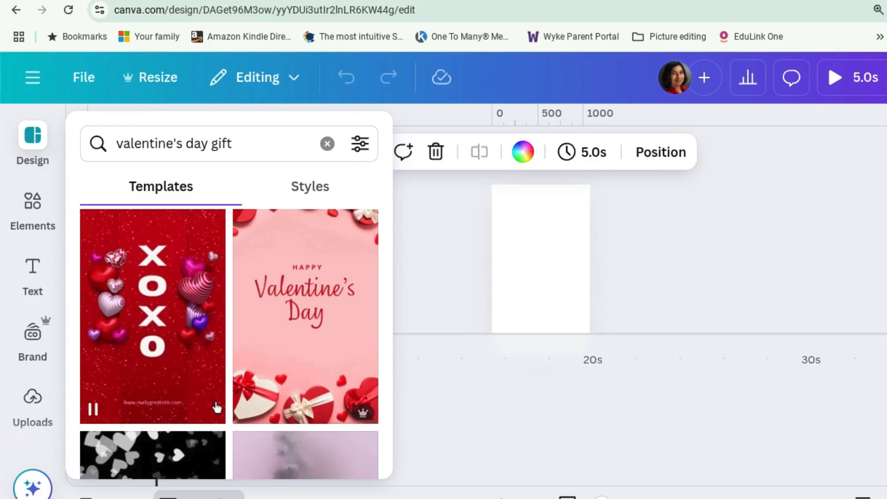
{"action": "left_click", "coordinate": [192, 358]}
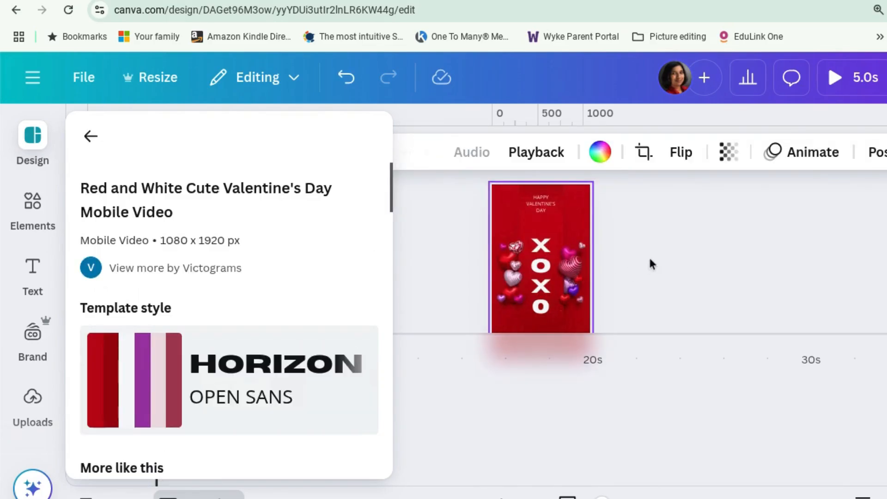
Preview the video in full screen and close the preview
{"action": "left_click", "coordinate": [650, 264]}
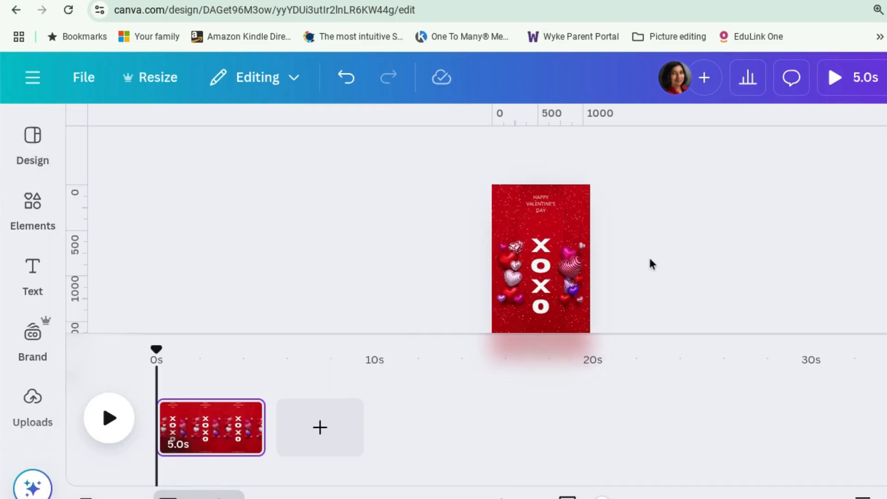
{"action": "left_click", "coordinate": [845, 85]}
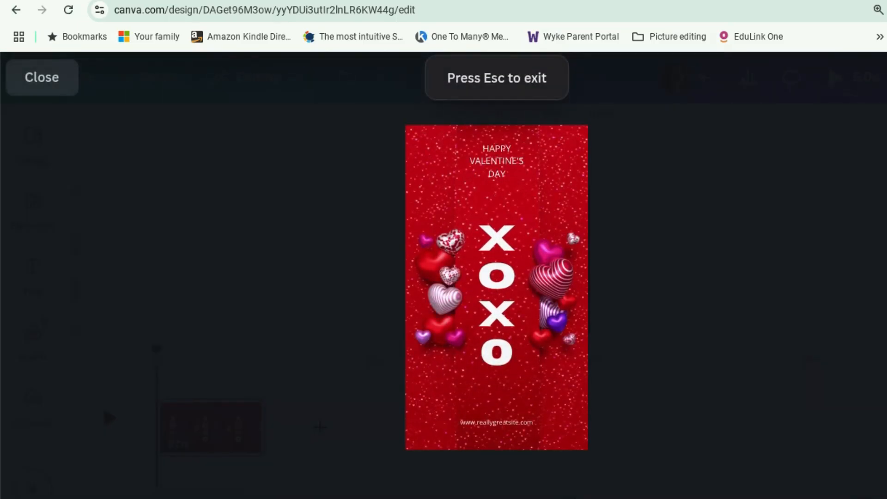
{"action": "left_click", "coordinate": [56, 83]}
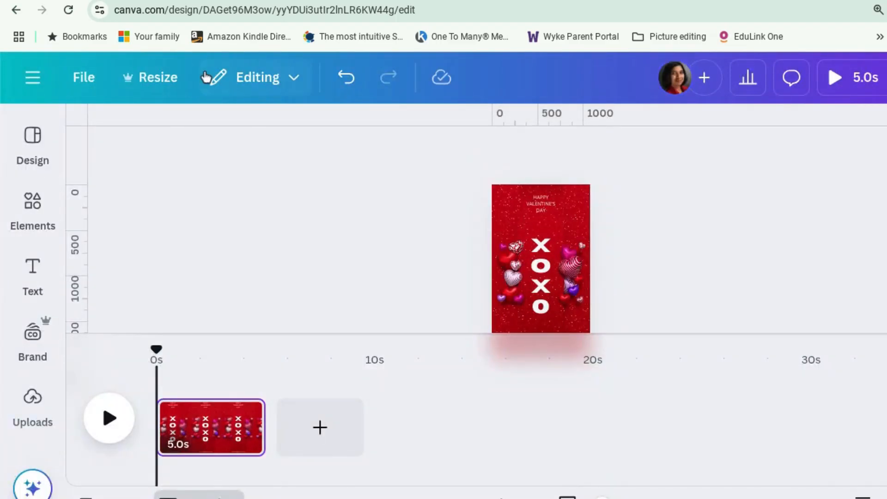
Delete the XOXO text from the design
{"action": "left_click", "coordinate": [546, 258]}
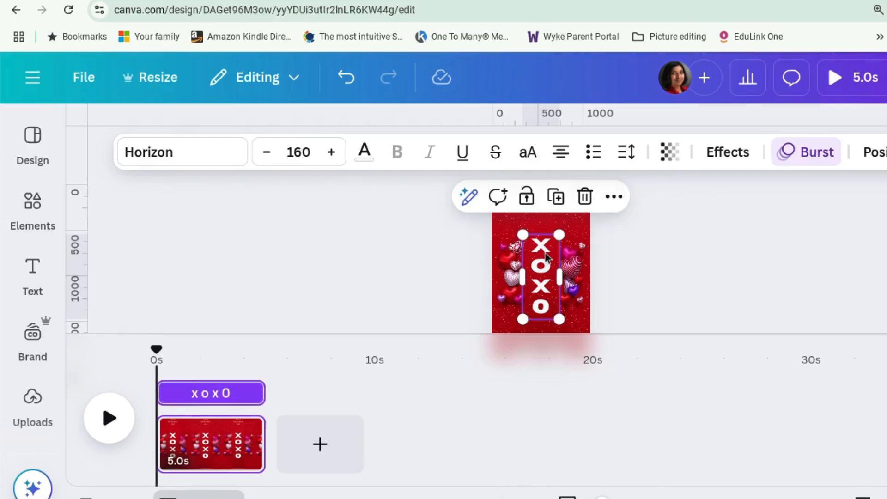
{"action": "key", "text": "Delete"}
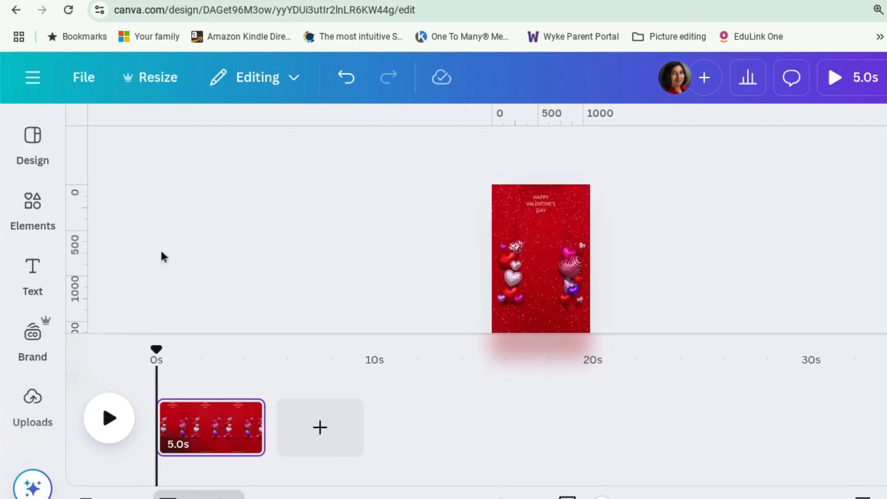
Add a portrait image frame from the Elements library and shrink it to fit the centre column
{"action": "left_click", "coordinate": [33, 217]}
{"action": "left_click", "coordinate": [43, 212]}
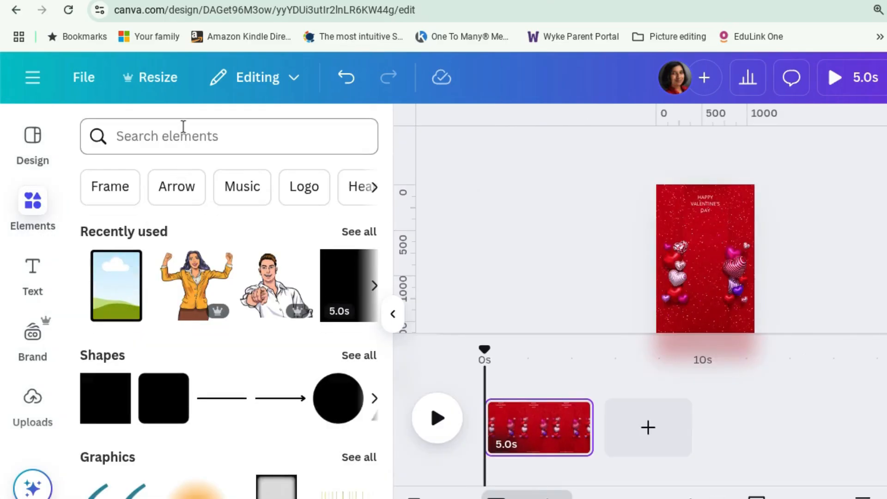
{"action": "left_click", "coordinate": [119, 283]}
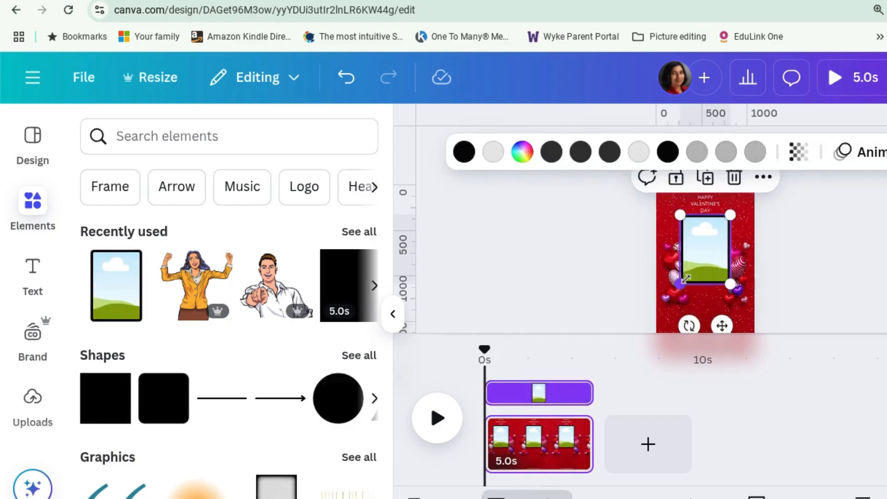
{"action": "left_click_drag", "start_coordinate": [681, 284], "coordinate": [709, 240]}
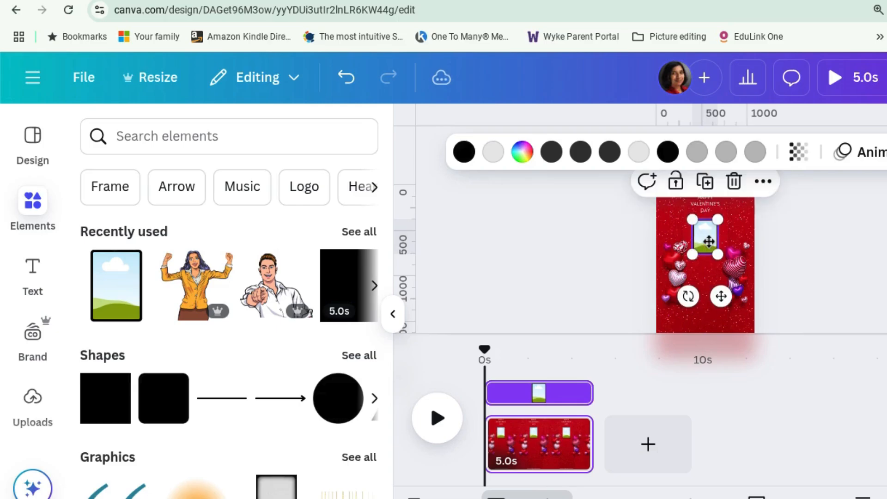
Duplicate the frame twice, stacking the copies vertically beneath the first
{"action": "left_click", "coordinate": [705, 181]}
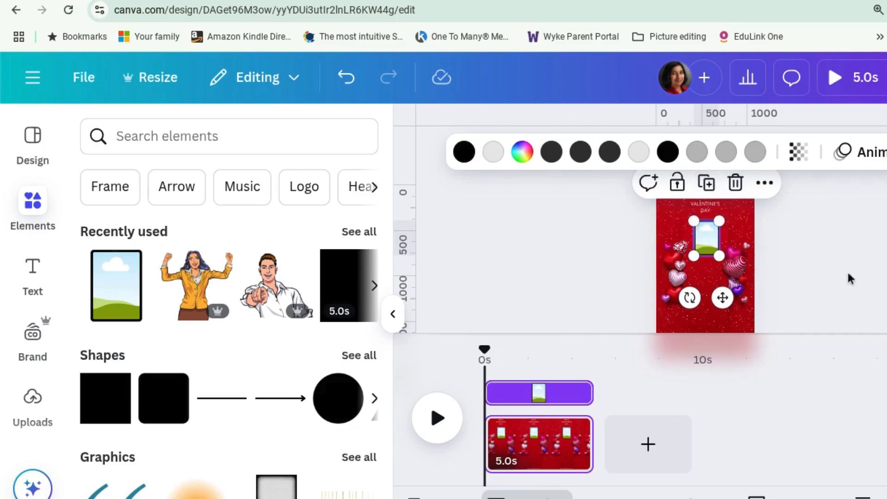
{"action": "left_click_drag", "start_coordinate": [713, 249], "coordinate": [711, 286]}
{"action": "key", "text": "ctrl+d"}
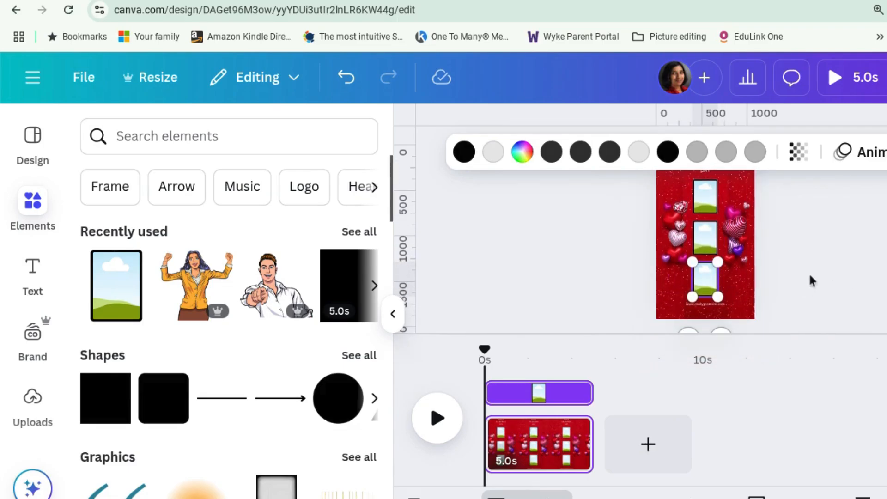
{"action": "left_click", "coordinate": [833, 261]}
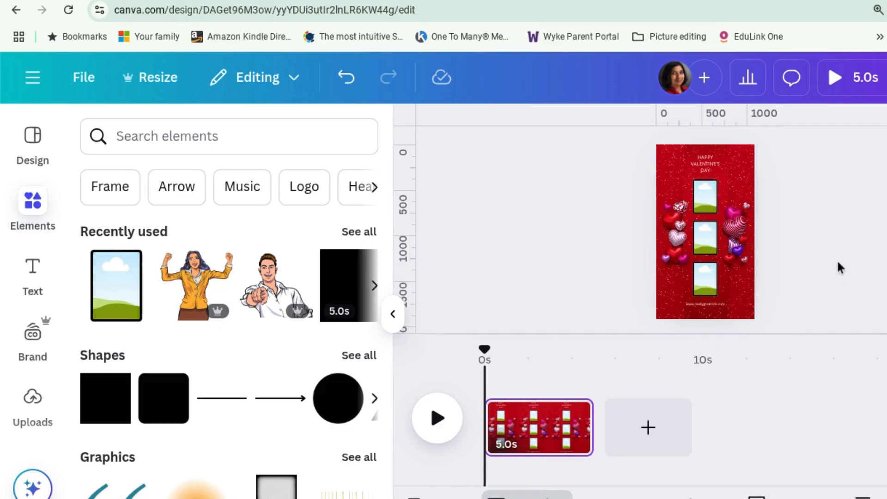
Search uploads for "twbia" and place The Winner Bakes It All cover into the top frame
{"action": "left_click", "coordinate": [39, 401]}
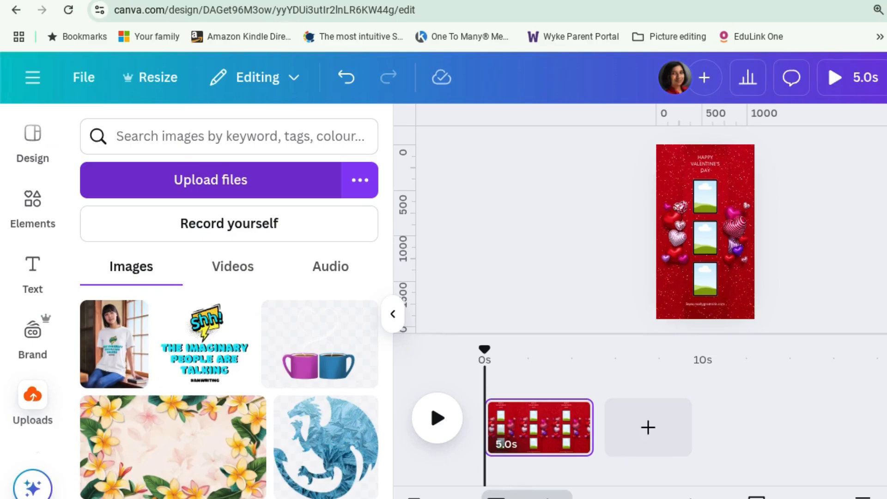
{"action": "left_click", "coordinate": [197, 126]}
{"action": "type", "text": "twbia"}
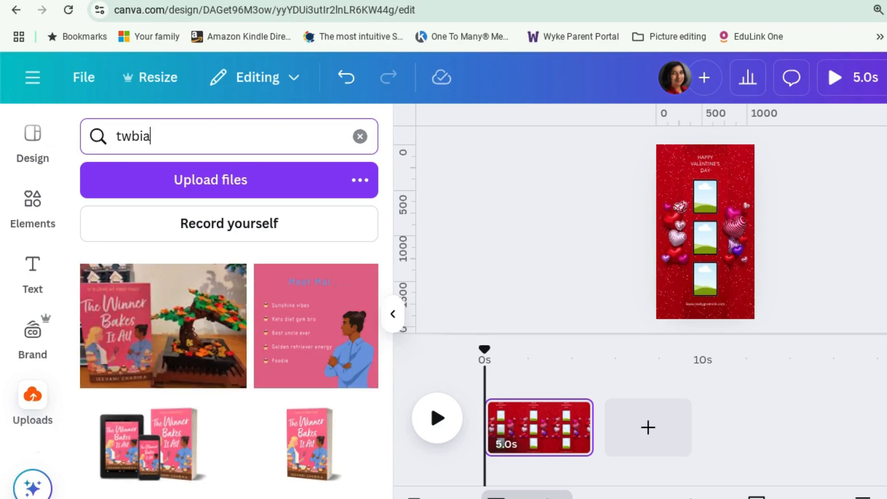
{"action": "scroll", "coordinate": [218, 362], "scroll_direction": "down", "scroll_amount": 2}
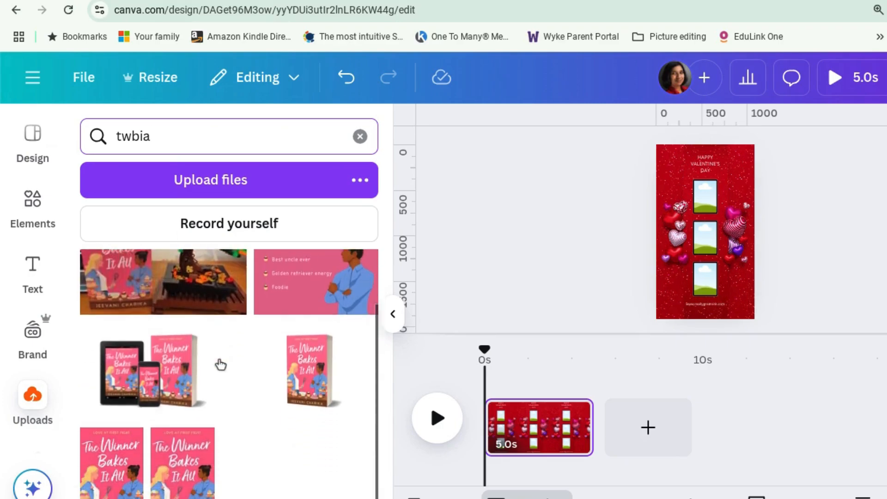
{"action": "left_click", "coordinate": [110, 457]}
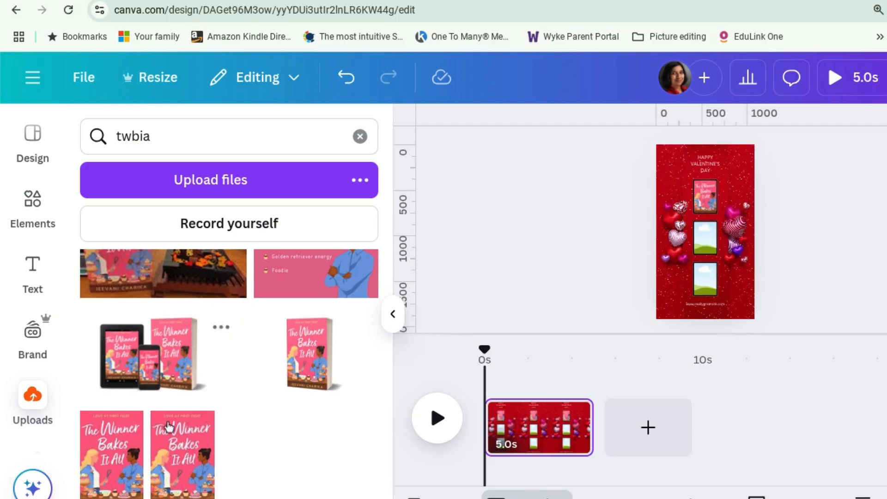
Search uploads for "kmky" and place the Knowing Me Knowing You cover into the middle frame
{"action": "left_click", "coordinate": [130, 435]}
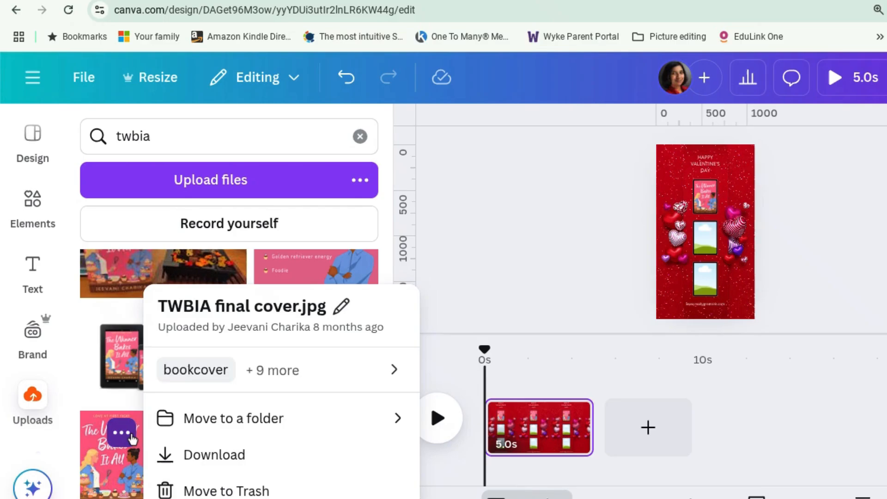
{"action": "left_click", "coordinate": [168, 137]}
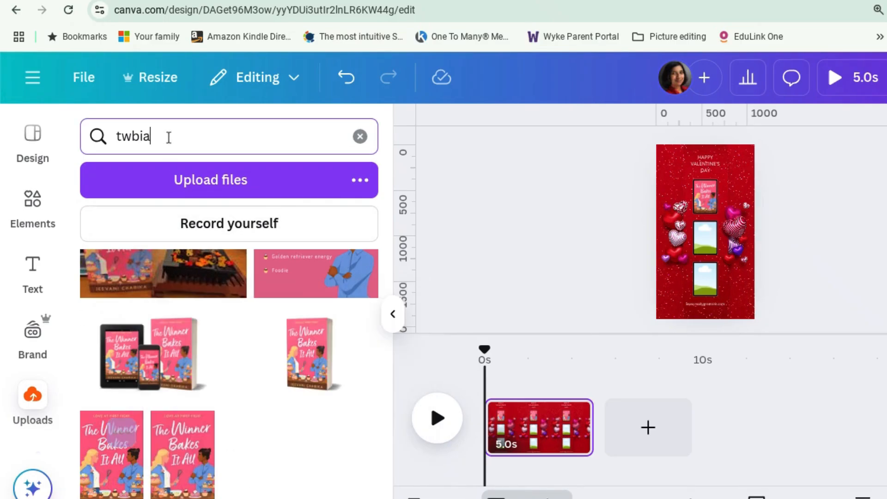
{"action": "left_click_drag", "start_coordinate": [169, 137], "coordinate": [94, 136]}
{"action": "type", "text": "kmky"}
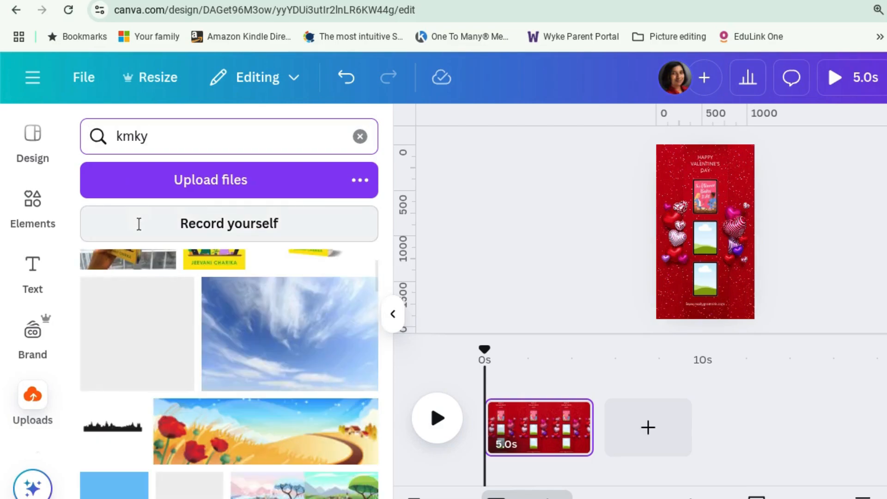
{"action": "scroll", "coordinate": [234, 300], "scroll_direction": "up", "scroll_amount": 1}
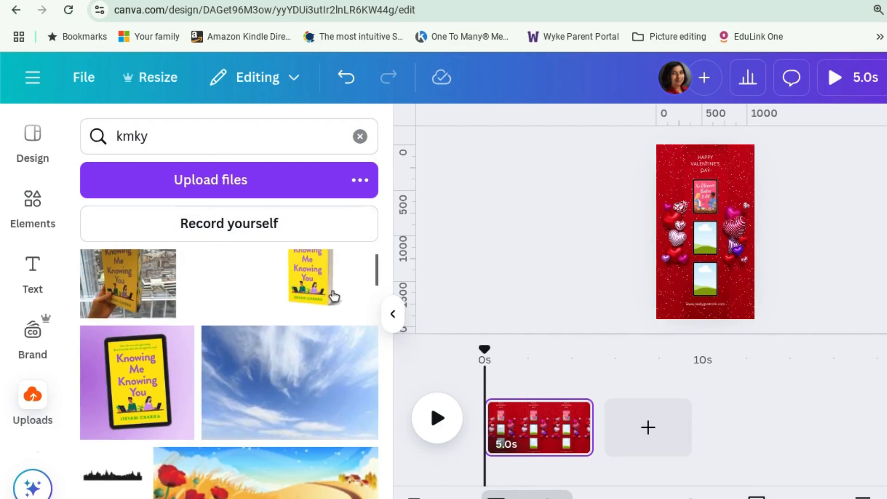
{"action": "left_click", "coordinate": [332, 296]}
Search uploads for "playing for love" and place its cover into the bottom frame
{"action": "left_click", "coordinate": [192, 138]}
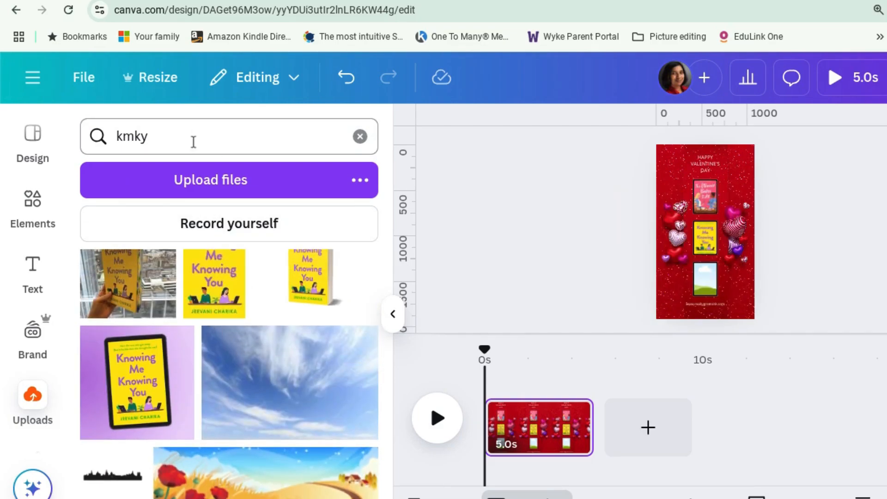
{"action": "type", "text": "playing for love"}
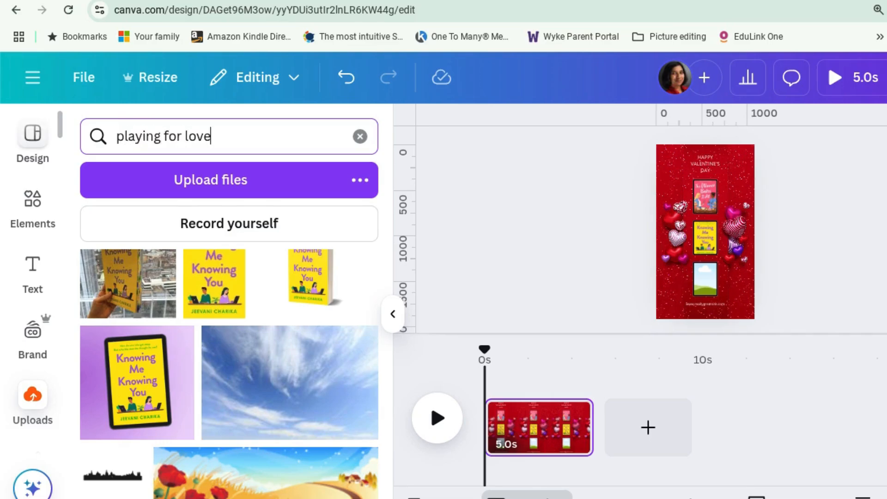
{"action": "key", "text": "Return"}
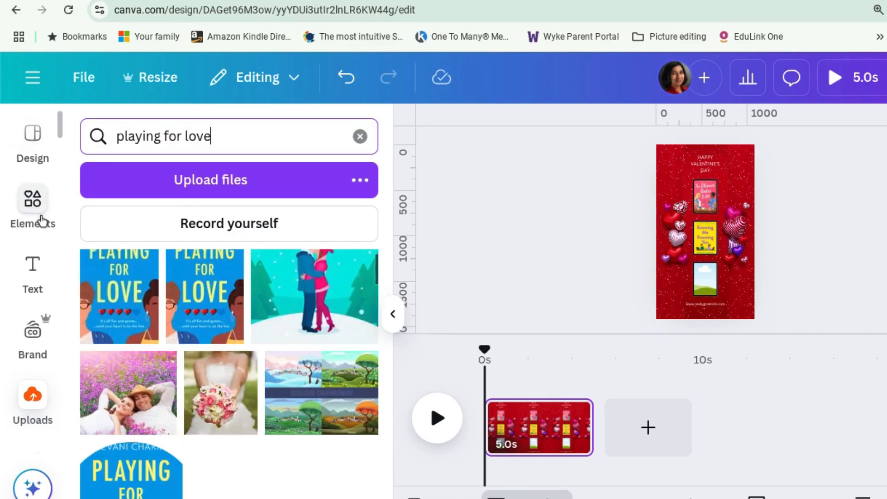
{"action": "left_click", "coordinate": [134, 311]}
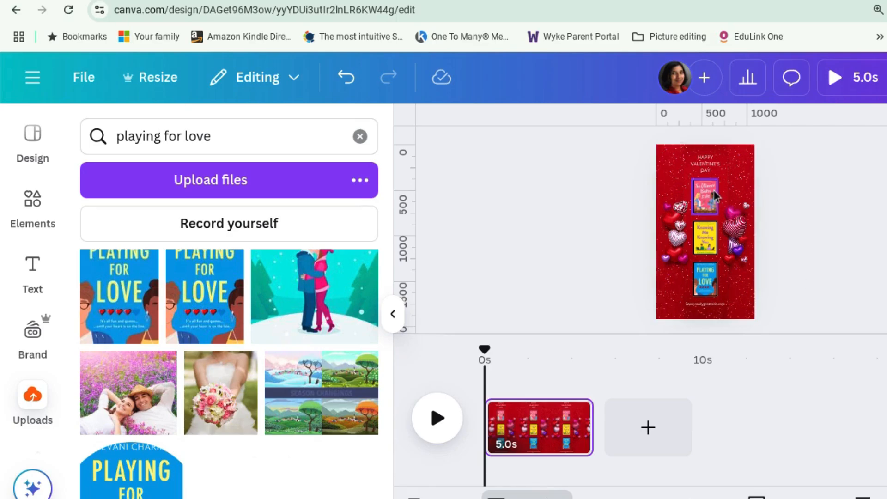
Collapse the side panel and preview the finished video in full screen
{"action": "left_click", "coordinate": [393, 315]}
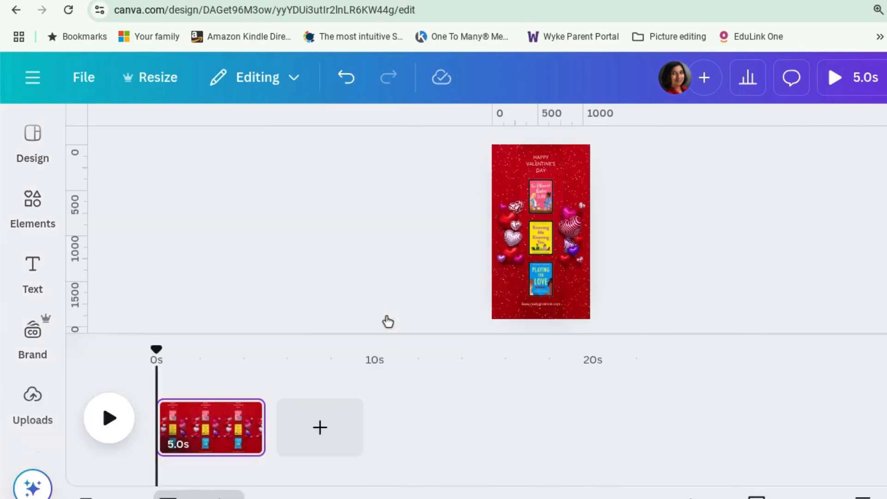
{"action": "left_click", "coordinate": [849, 77]}
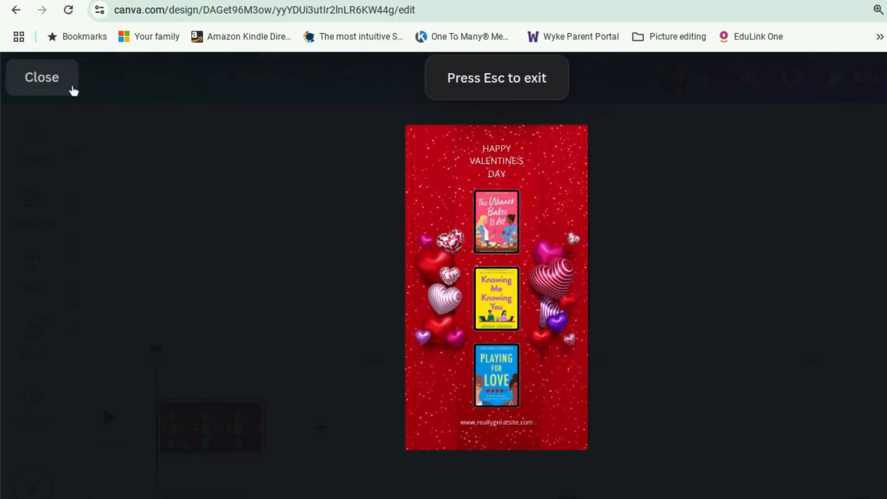
Apply the Pop animation to the top book cover
{"action": "left_click", "coordinate": [72, 90]}
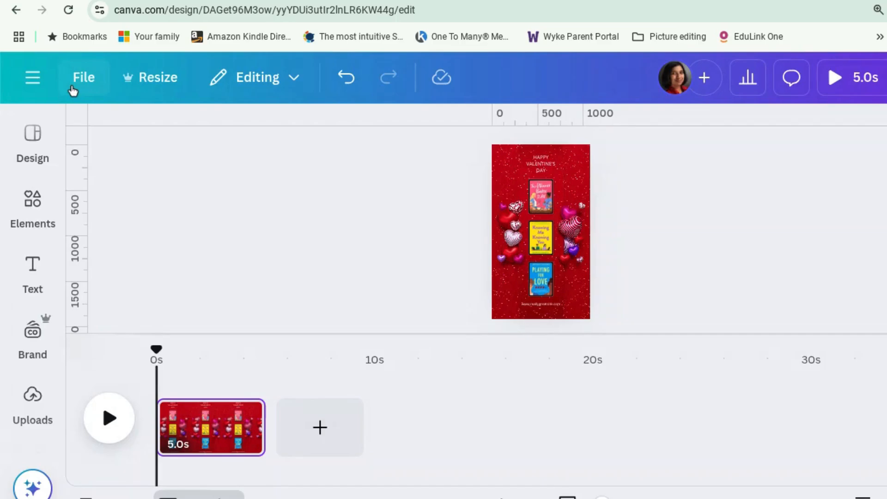
{"action": "left_click", "coordinate": [550, 197]}
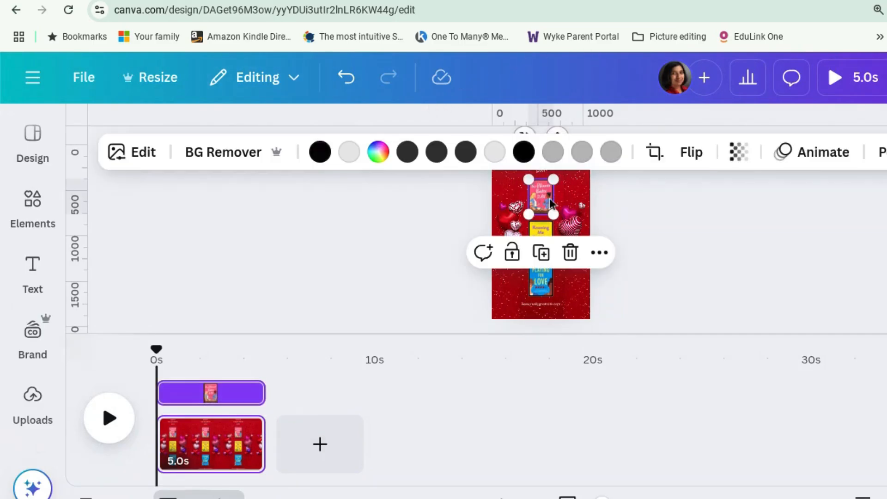
{"action": "left_click", "coordinate": [827, 163]}
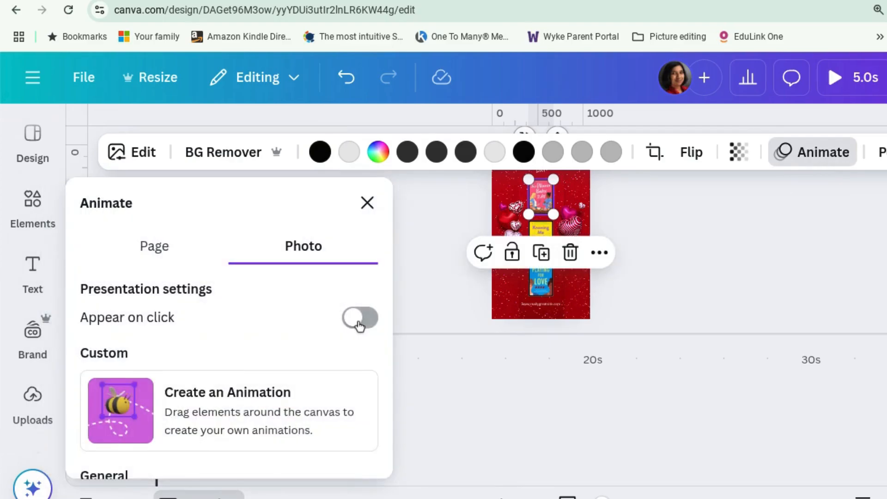
{"action": "scroll", "coordinate": [358, 325], "scroll_direction": "down", "scroll_amount": 3}
{"action": "scroll", "coordinate": [359, 325], "scroll_direction": "down", "scroll_amount": 4}
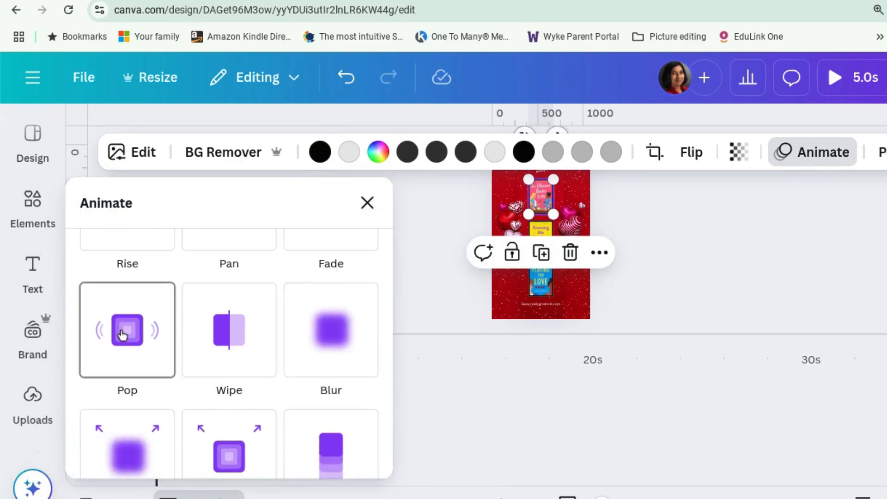
{"action": "left_click", "coordinate": [123, 333]}
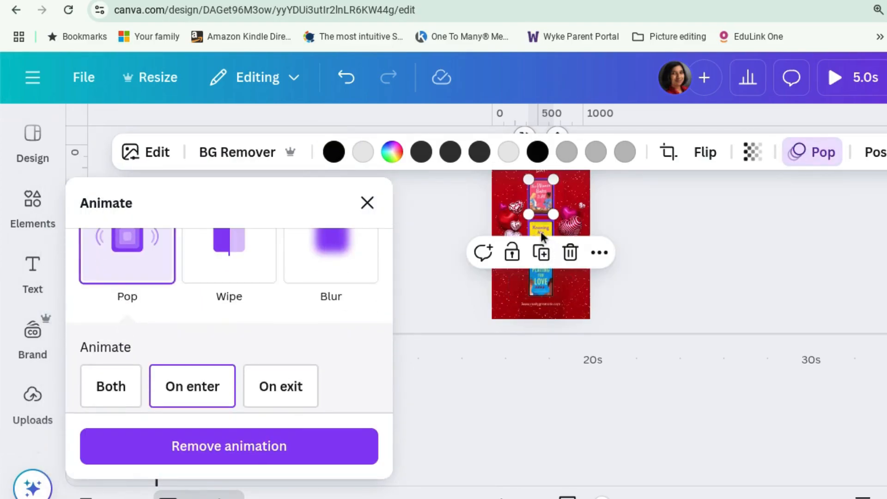
Apply the Pop animation to the middle and bottom book covers as well
{"action": "left_click", "coordinate": [541, 235]}
{"action": "left_click", "coordinate": [116, 263]}
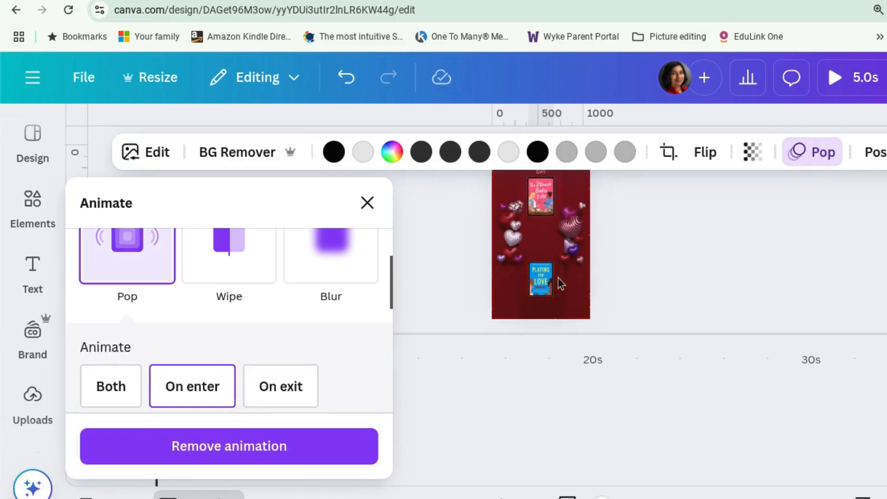
{"action": "left_click", "coordinate": [135, 253]}
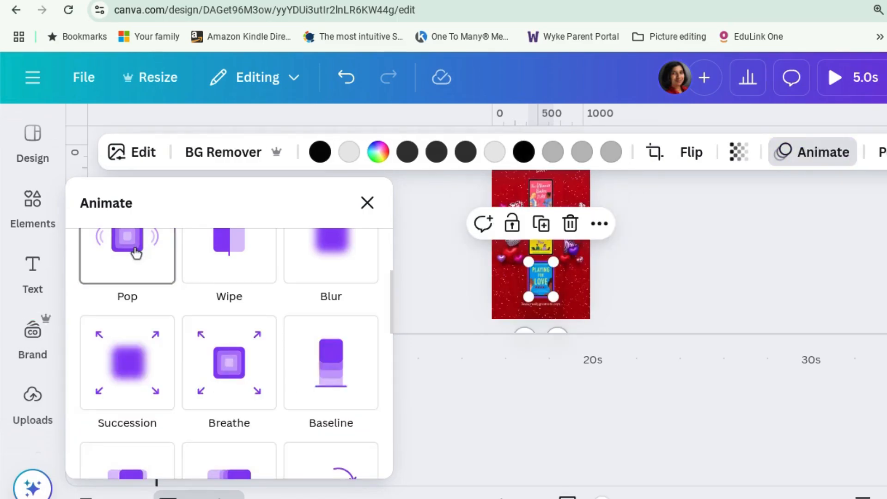
{"action": "left_click", "coordinate": [135, 253]}
{"action": "key", "text": "Escape"}
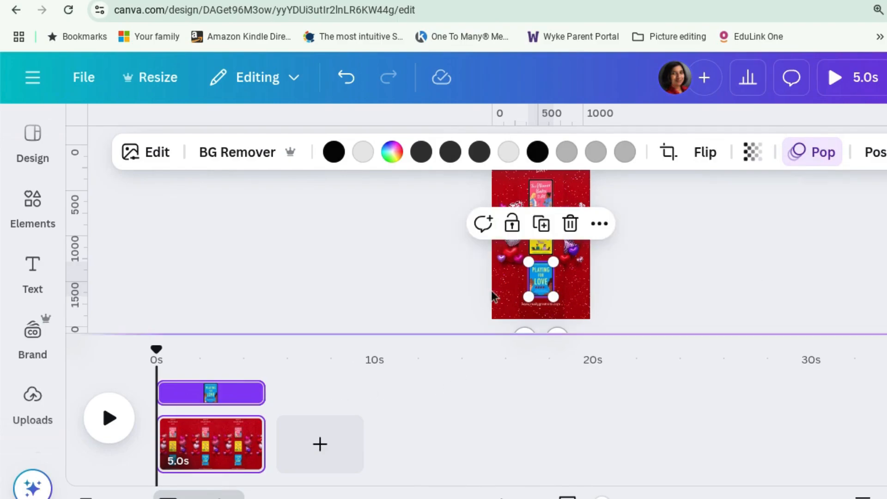
Stagger the top, middle and bottom cover layers on the timeline so each cover enters slightly later than the one above
{"action": "left_click", "coordinate": [537, 185]}
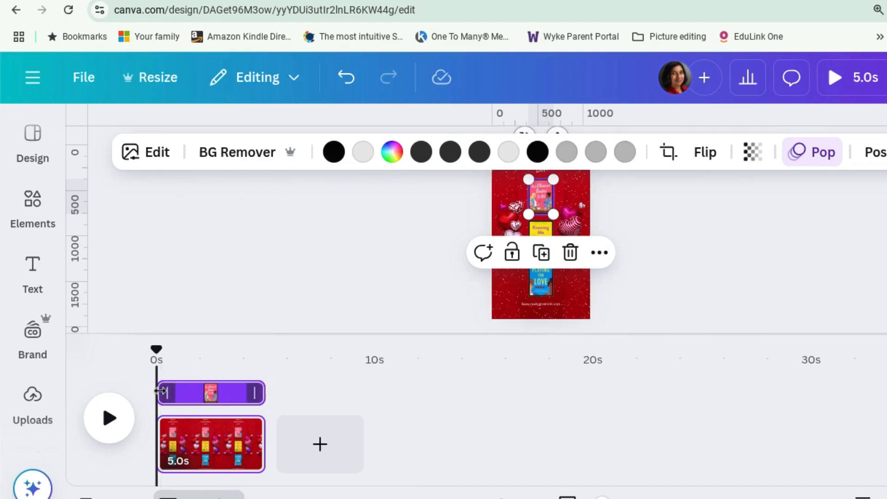
{"action": "left_click_drag", "start_coordinate": [160, 391], "coordinate": [166, 389]}
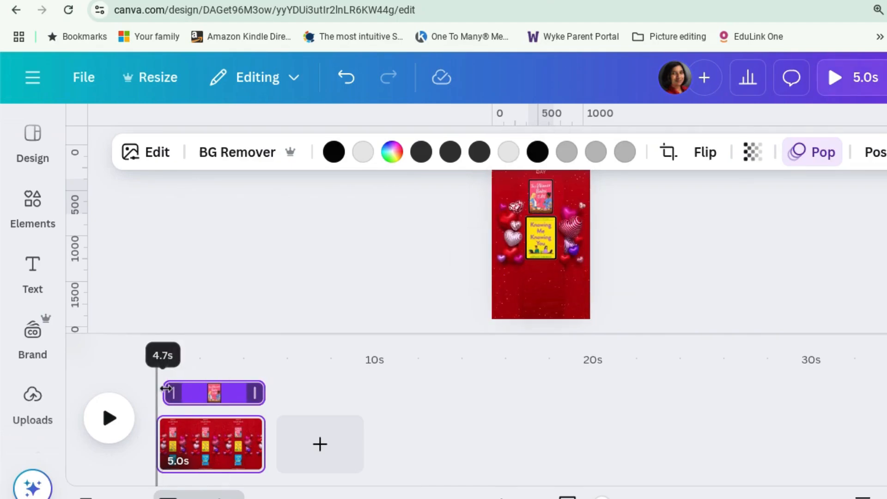
{"action": "left_click_drag", "start_coordinate": [166, 389], "coordinate": [166, 389]}
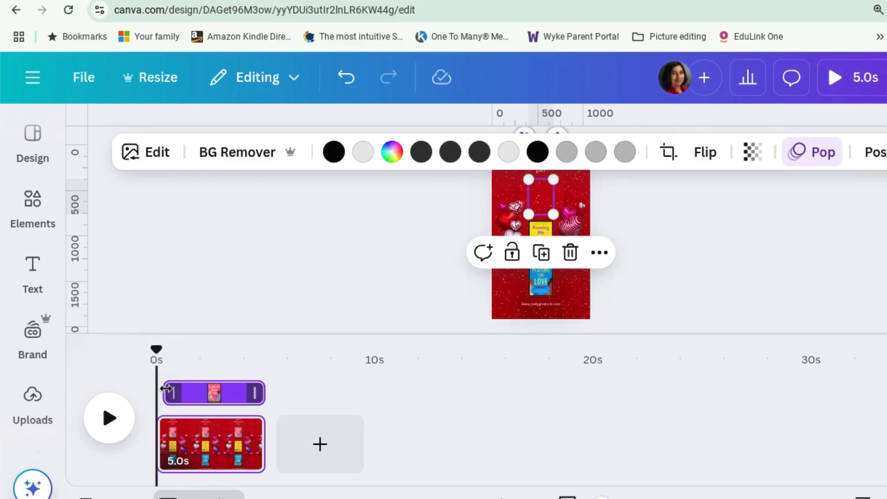
{"action": "left_click", "coordinate": [544, 228]}
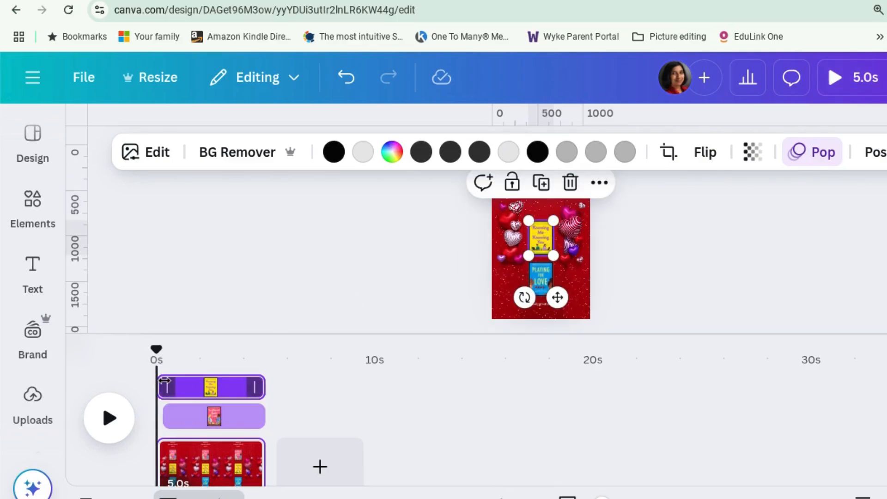
{"action": "left_click_drag", "start_coordinate": [169, 380], "coordinate": [181, 384]}
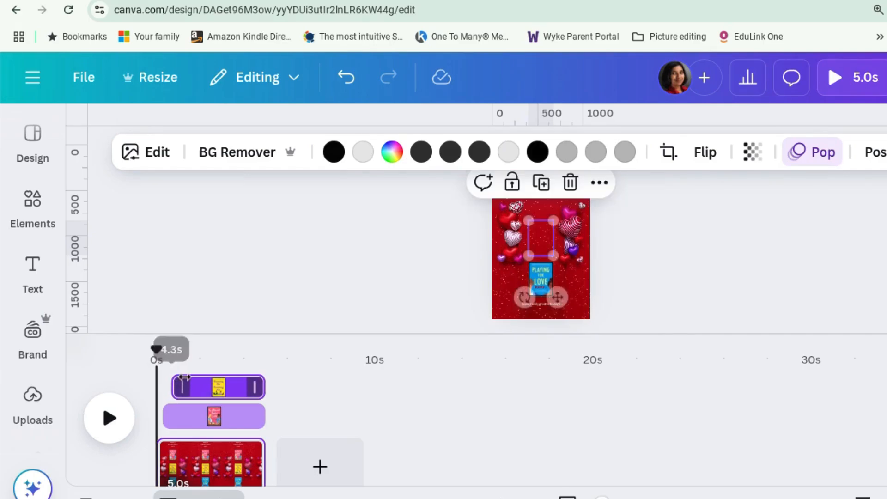
{"action": "left_click", "coordinate": [541, 275]}
{"action": "left_click_drag", "start_coordinate": [169, 382], "coordinate": [186, 379]}
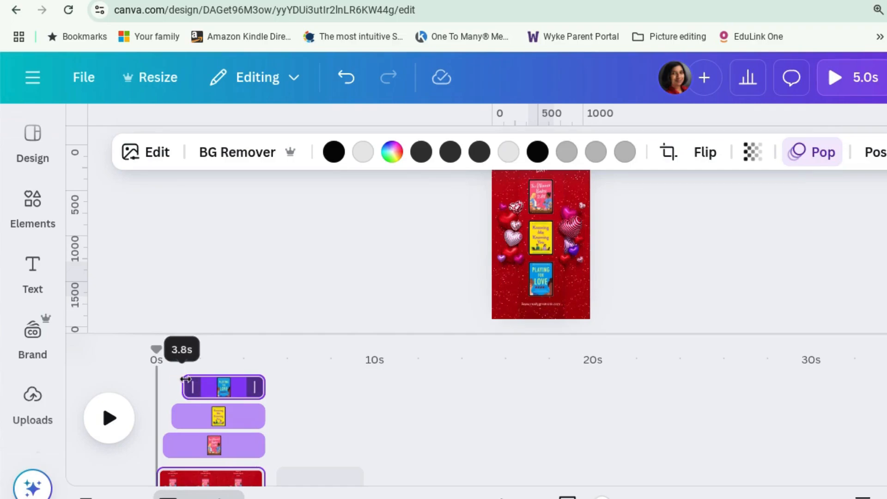
Preview the video in full screen to check the staggered cover animations
{"action": "left_click", "coordinate": [426, 383]}
{"action": "left_click", "coordinate": [794, 254]}
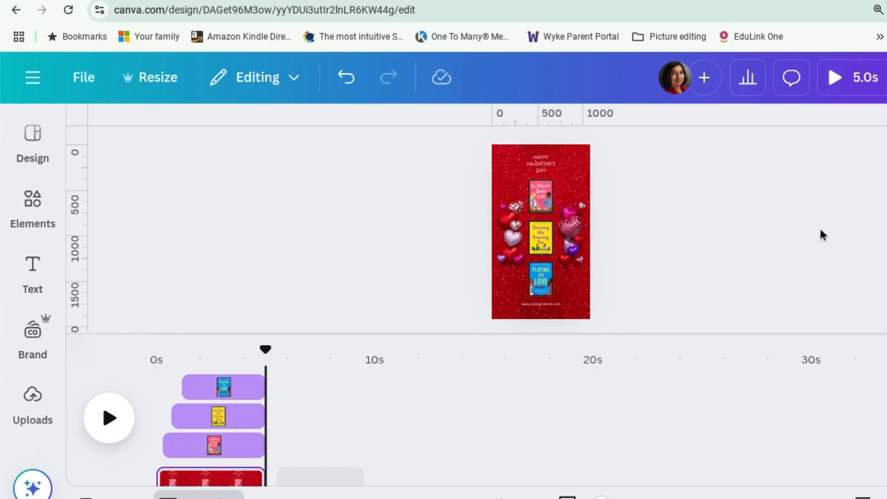
{"action": "left_click", "coordinate": [858, 79]}
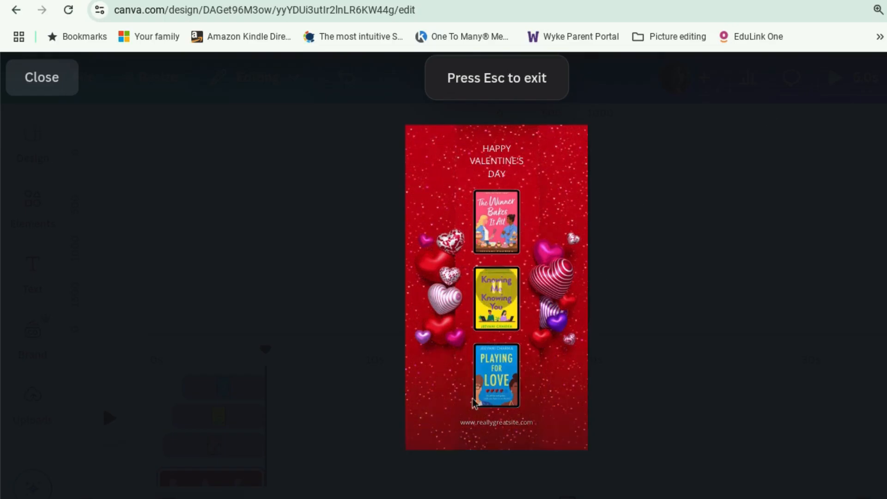
{"action": "left_click", "coordinate": [52, 78]}
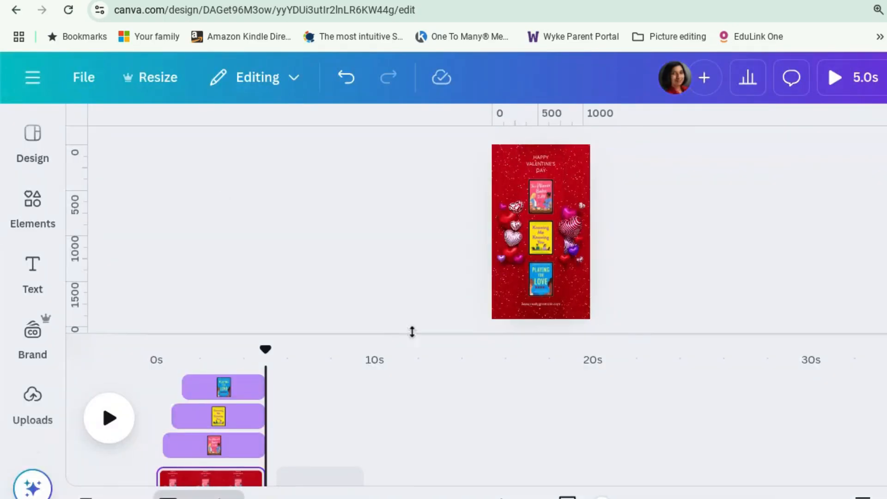
{"action": "left_click", "coordinate": [535, 309]}
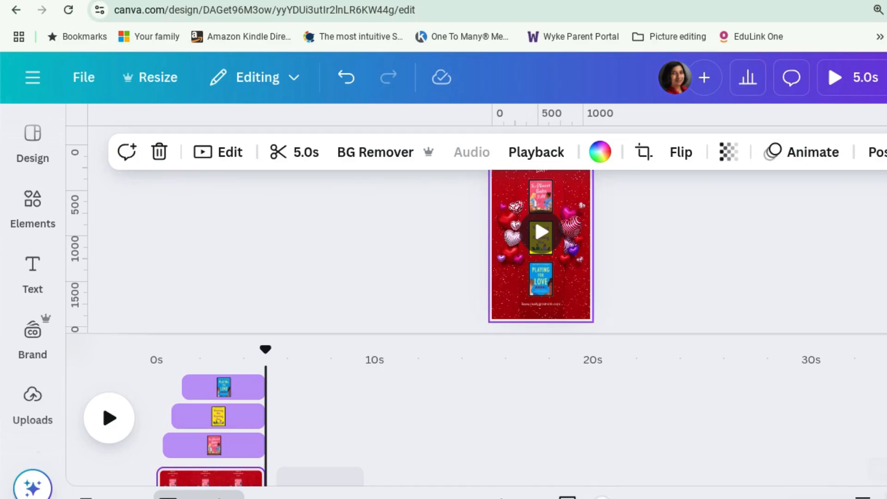
{"action": "left_click", "coordinate": [862, 497]}
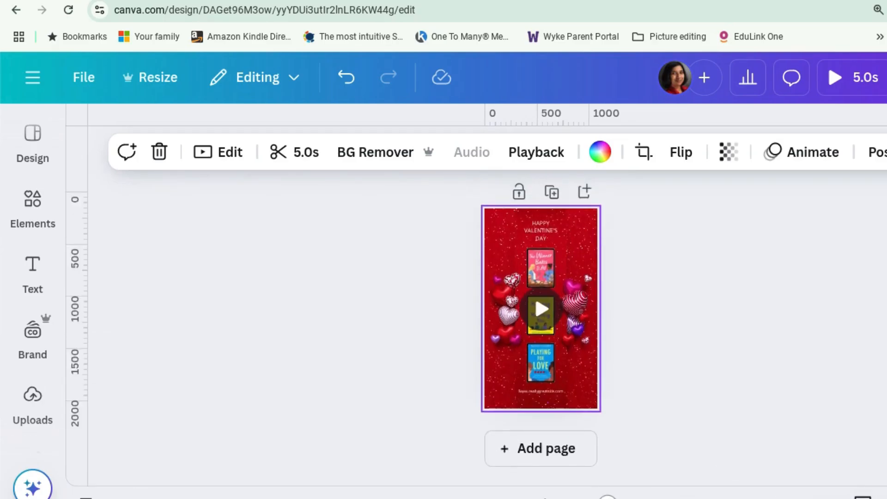
{"action": "left_click_drag", "start_coordinate": [607, 498], "coordinate": [642, 498]}
{"action": "scroll", "coordinate": [697, 393], "scroll_direction": "down", "scroll_amount": 3}
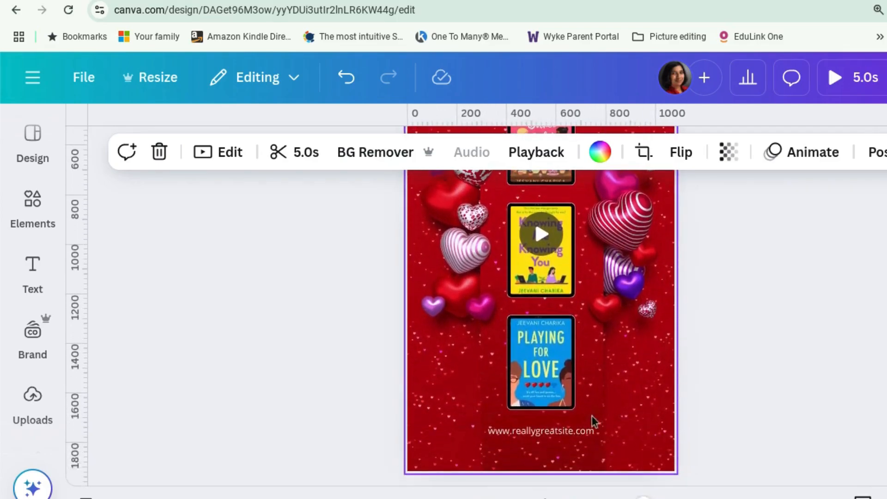
{"action": "left_click", "coordinate": [560, 437]}
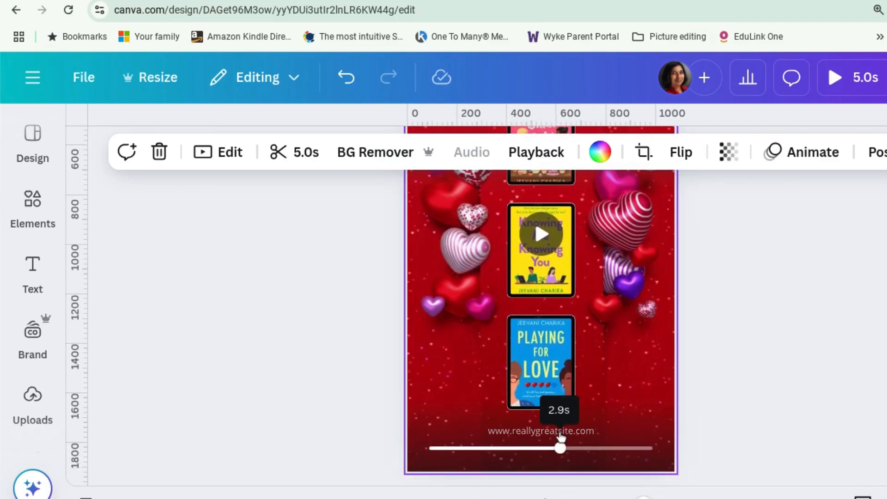
{"action": "left_click", "coordinate": [587, 432]}
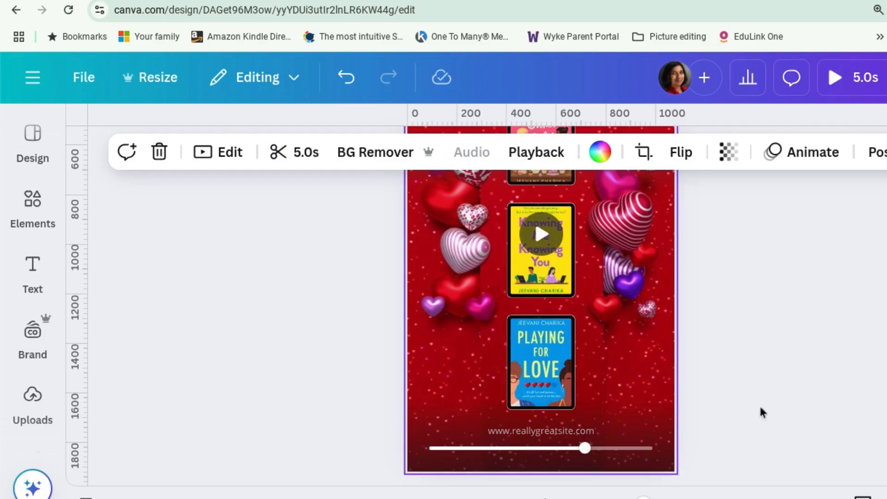
{"action": "left_click", "coordinate": [563, 434]}
{"action": "left_click", "coordinate": [563, 434]}
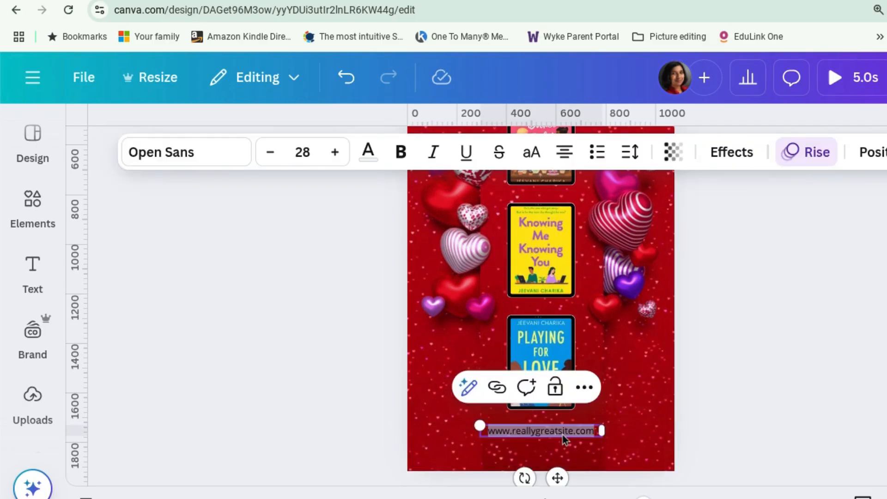
{"action": "type", "text": "www."}
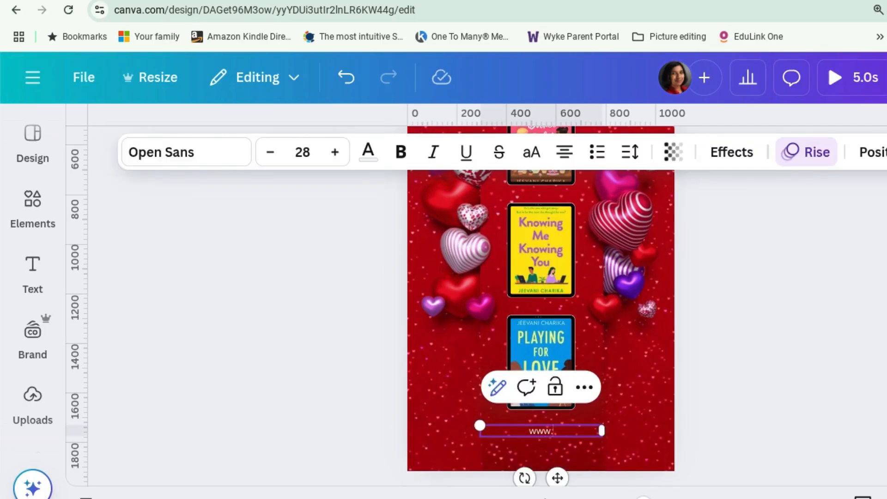
{"action": "type", "text": "jeevanichari"}
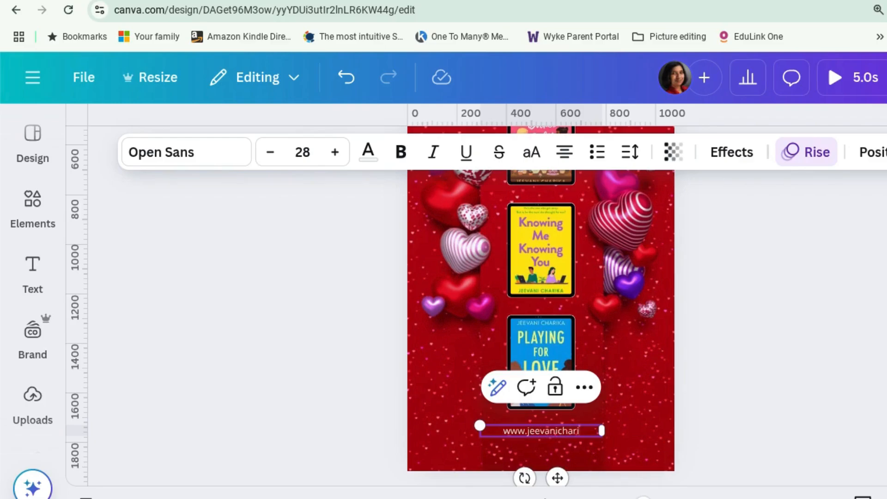
{"action": "type", "text": "ka.com"}
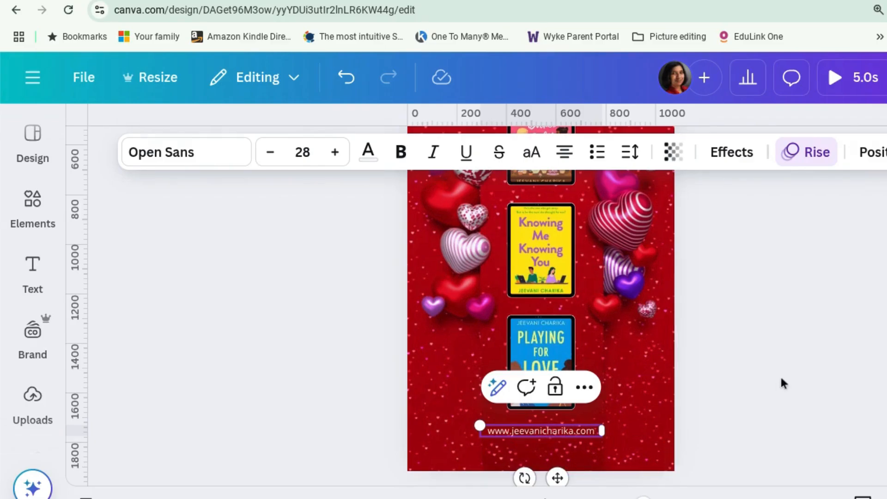
{"action": "left_click", "coordinate": [774, 387]}
{"action": "scroll", "coordinate": [774, 386], "scroll_direction": "up", "scroll_amount": 2}
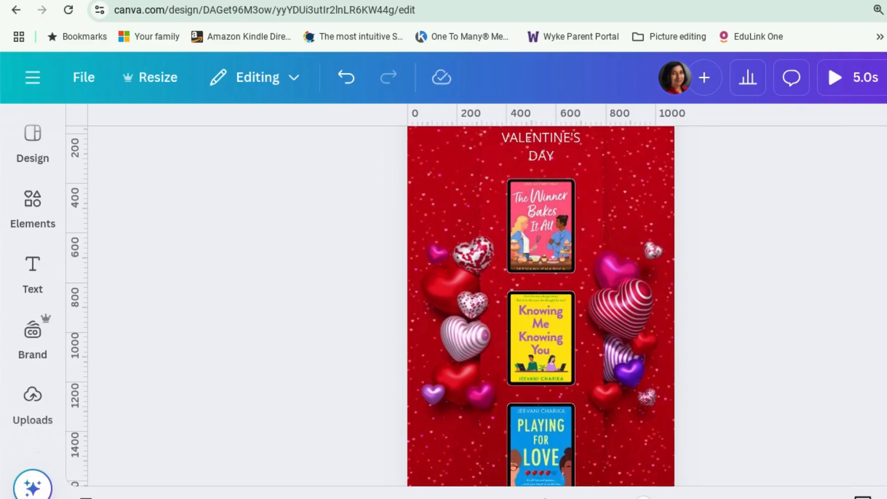
{"action": "scroll", "coordinate": [369, 307], "scroll_direction": "up", "scroll_amount": 2}
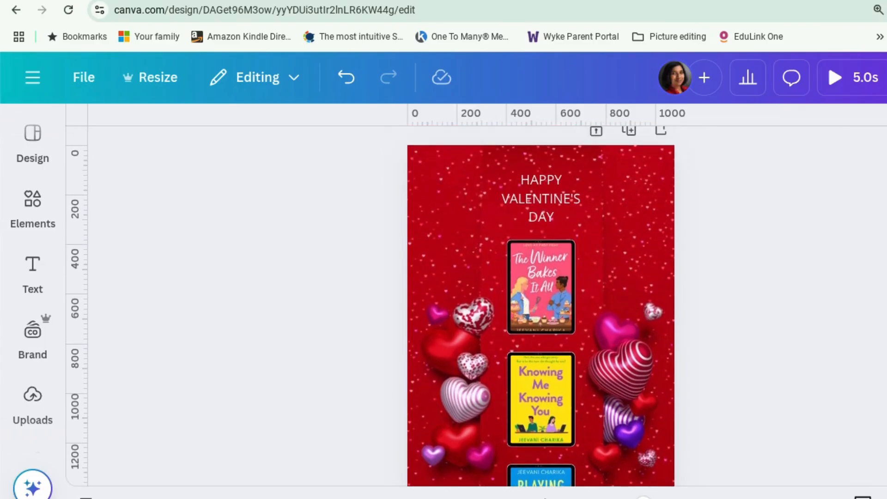